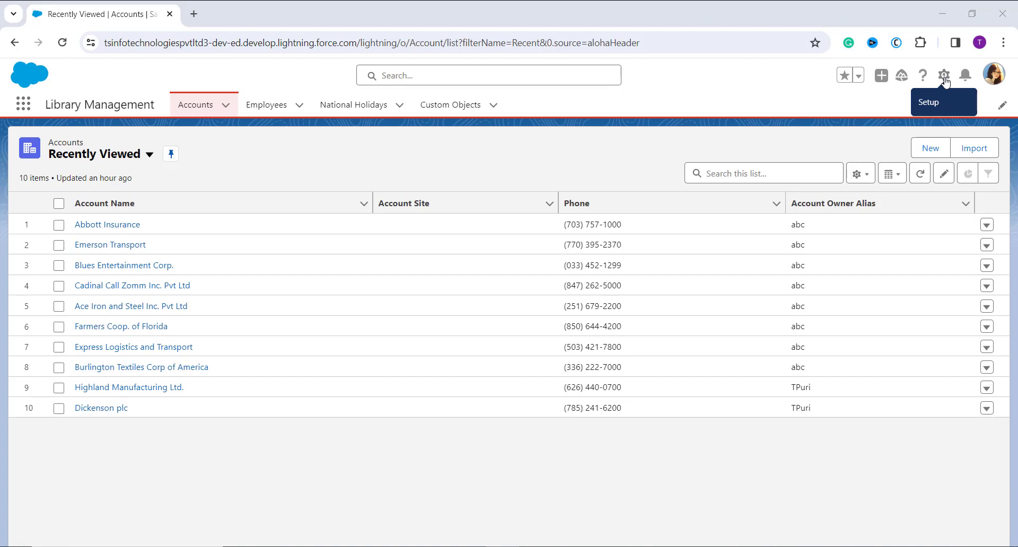
Open Setup for the current app and go to the Object Manager
{"action": "left_click", "coordinate": [944, 76]}
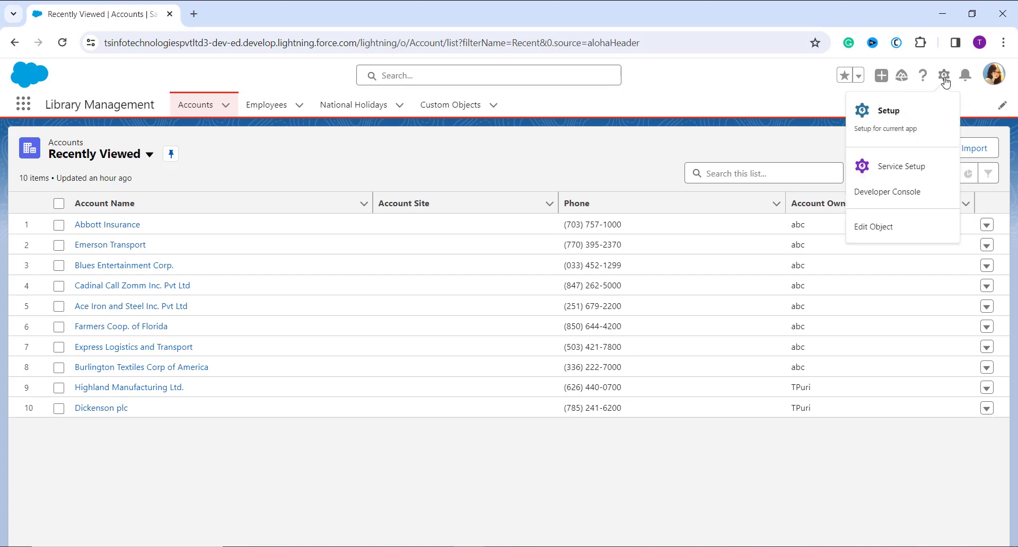
{"action": "left_click", "coordinate": [914, 107]}
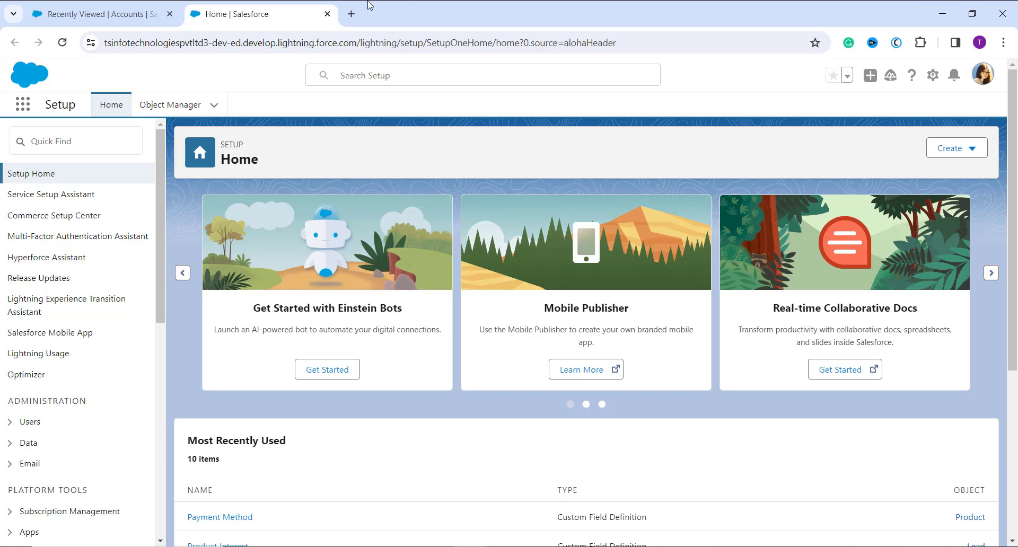
{"action": "left_click", "coordinate": [180, 115]}
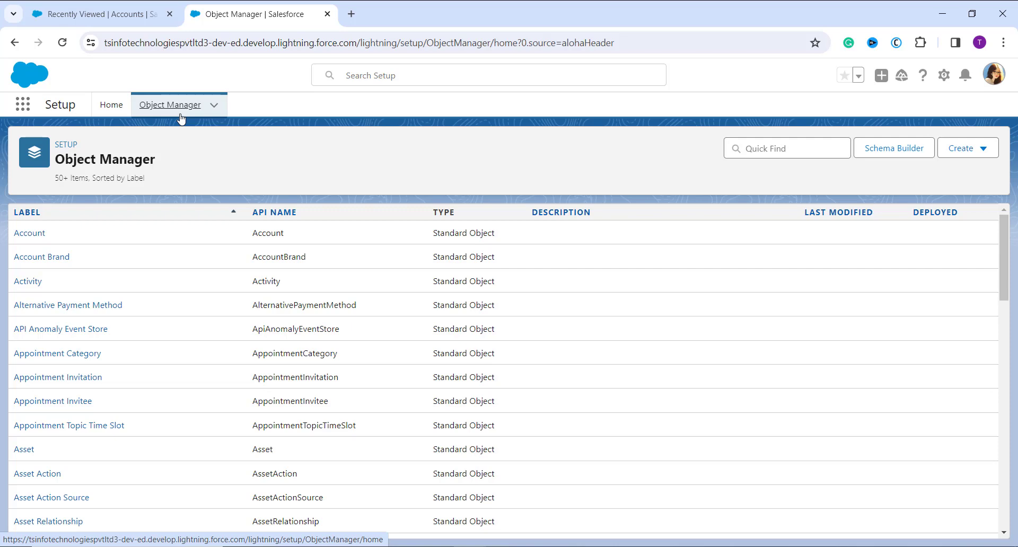
Search the Object Manager for "lead" and open the Lead object
{"action": "scroll", "coordinate": [136, 345], "scroll_direction": "down", "scroll_amount": 5}
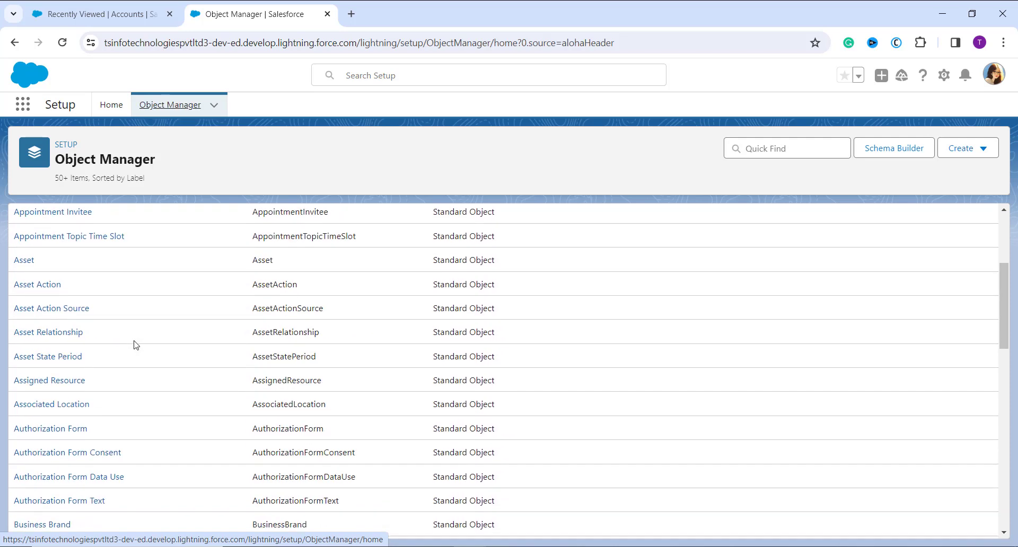
{"action": "scroll", "coordinate": [136, 316], "scroll_direction": "down", "scroll_amount": 4}
{"action": "scroll", "coordinate": [136, 316], "scroll_direction": "up", "scroll_amount": 10}
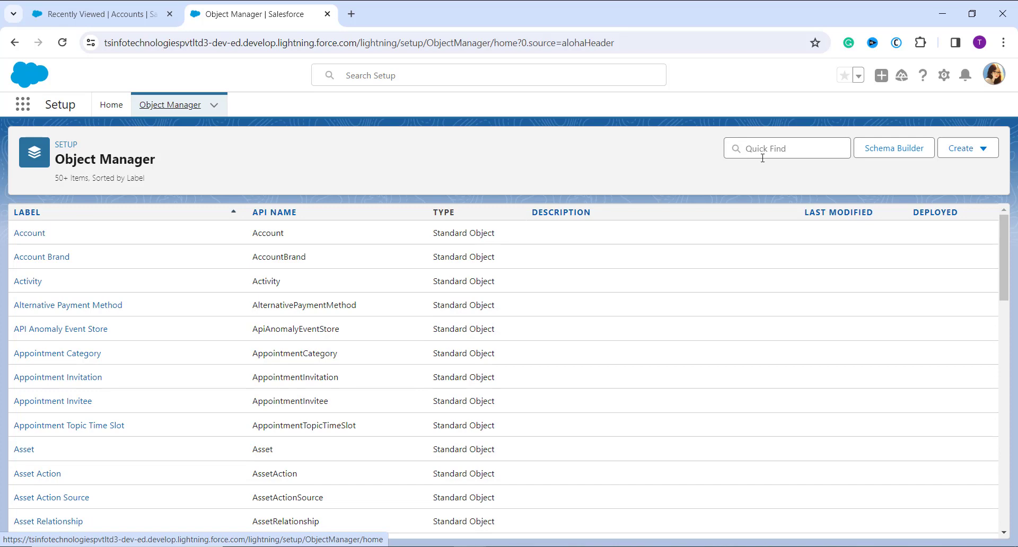
{"action": "left_click", "coordinate": [762, 149]}
{"action": "type", "text": "lead"}
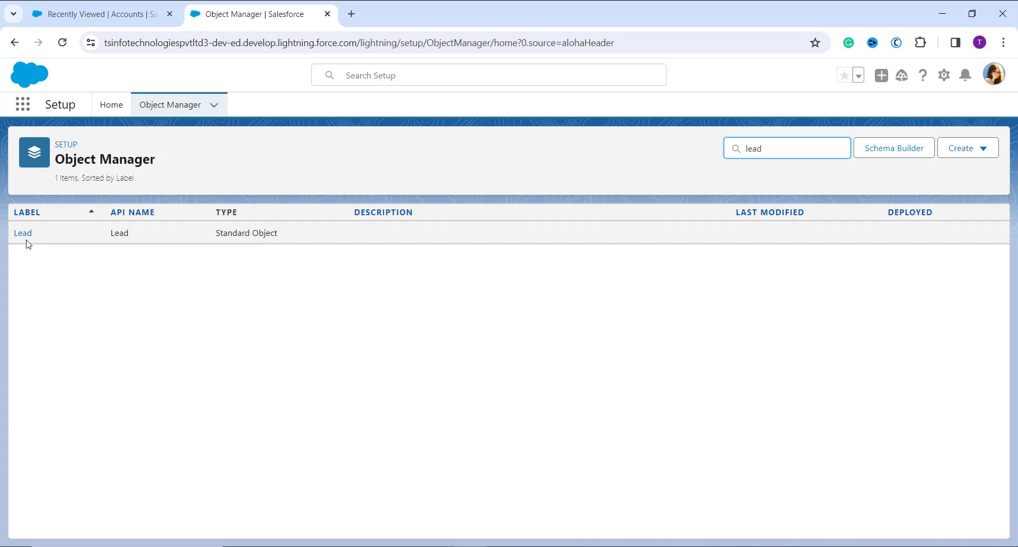
{"action": "left_click", "coordinate": [28, 237]}
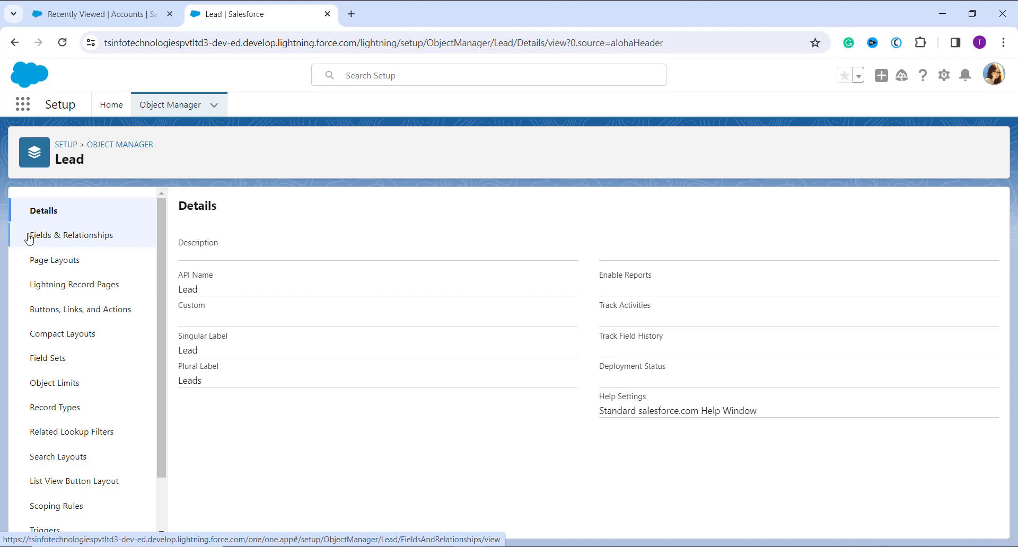
Filter the Lead object's Fields & Relationships by "lead" and open the Lead Status picklist field
{"action": "left_click", "coordinate": [81, 245]}
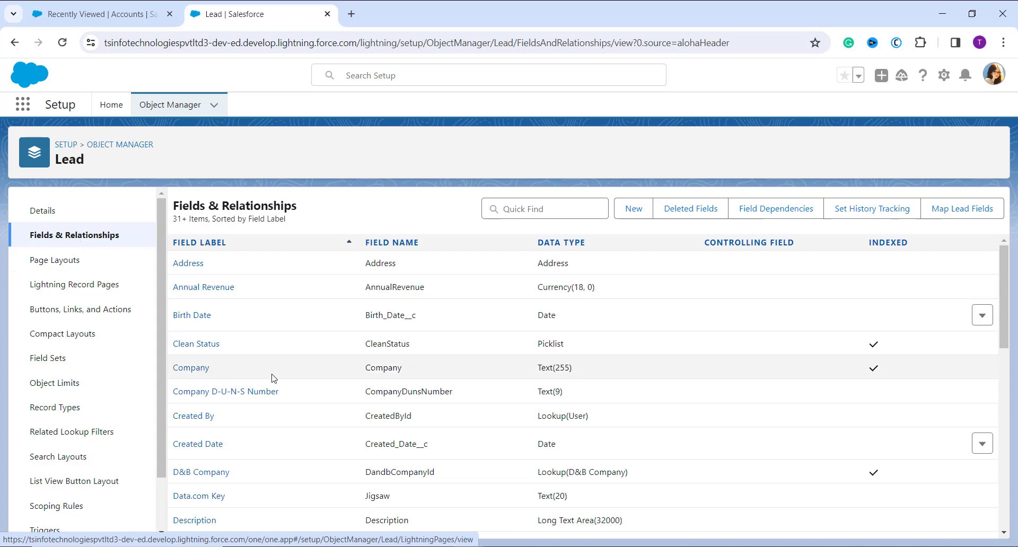
{"action": "scroll", "coordinate": [375, 409], "scroll_direction": "down", "scroll_amount": 3}
{"action": "scroll", "coordinate": [376, 410], "scroll_direction": "down", "scroll_amount": 6}
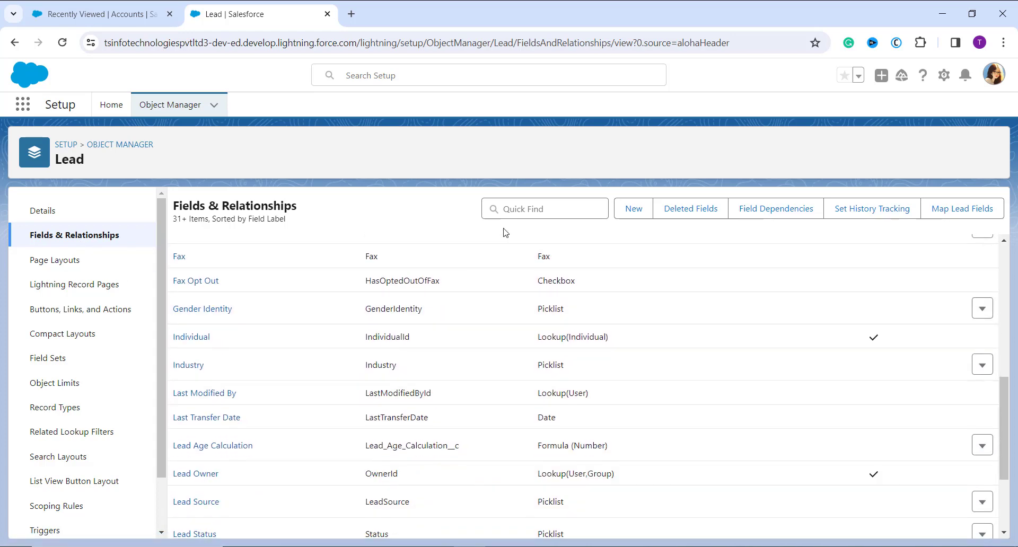
{"action": "left_click", "coordinate": [524, 208]}
{"action": "type", "text": "lead"}
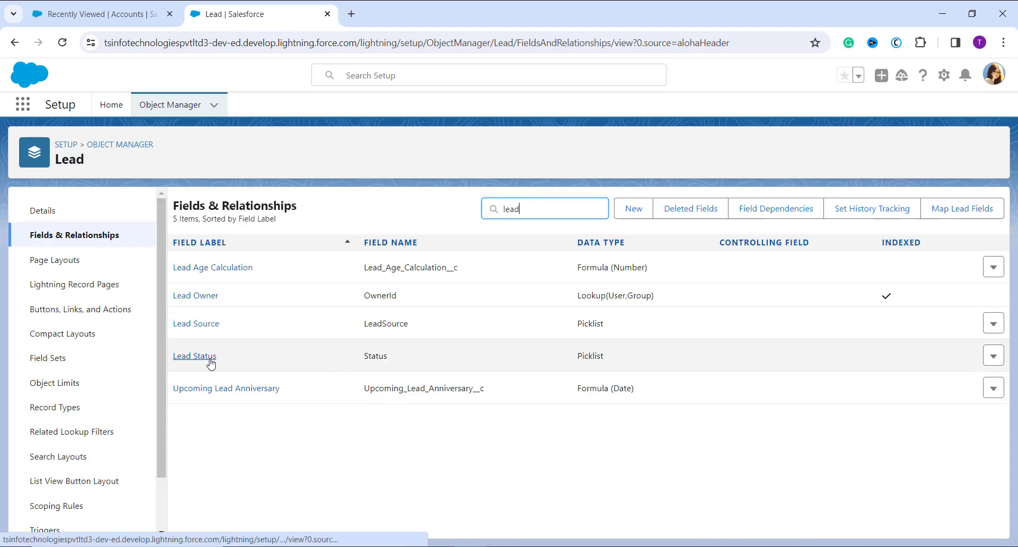
{"action": "left_click", "coordinate": [211, 362]}
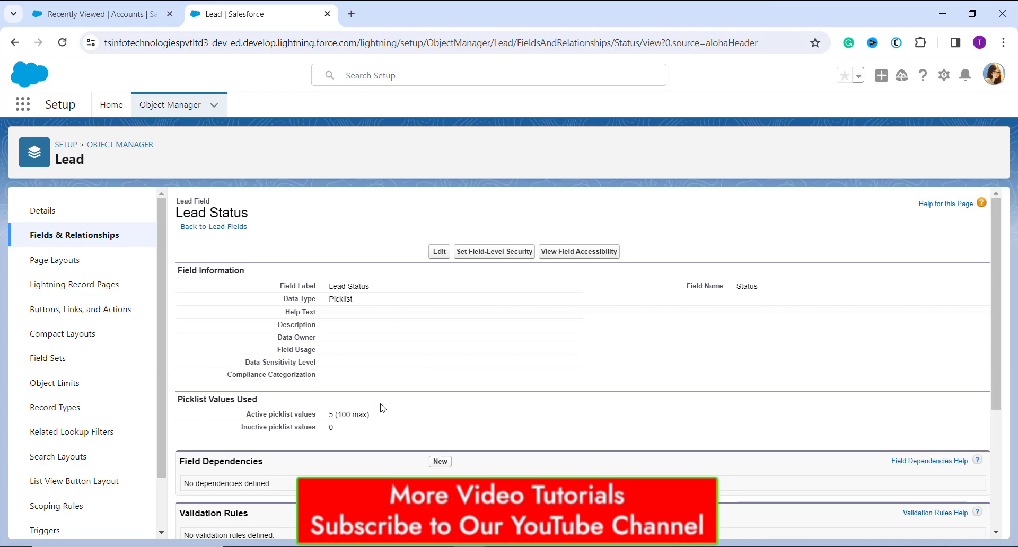
Change the label of the New Lead picklist value in Lead Status to "Updated Prospect Lead", save it, and check the values list
{"action": "scroll", "coordinate": [379, 409], "scroll_direction": "down", "scroll_amount": 4}
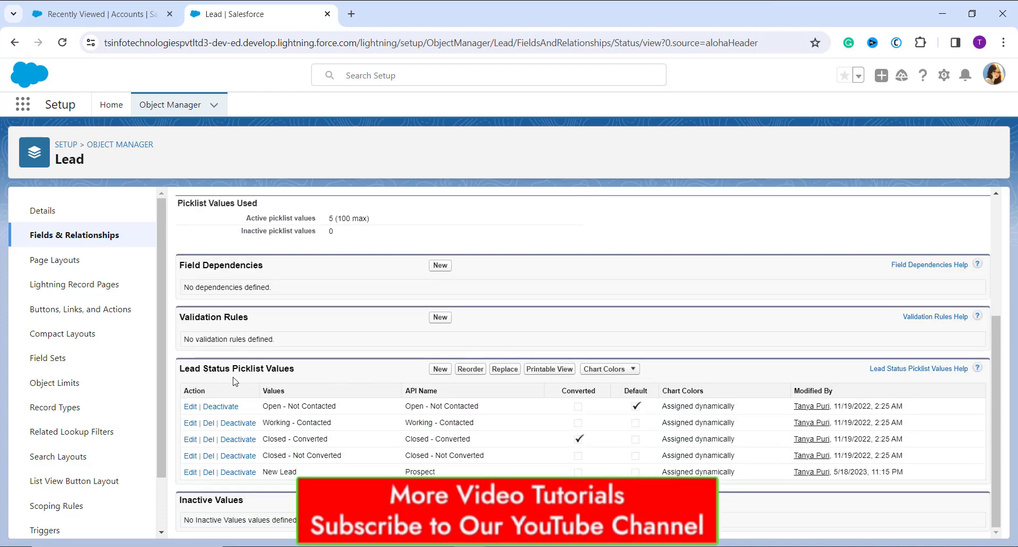
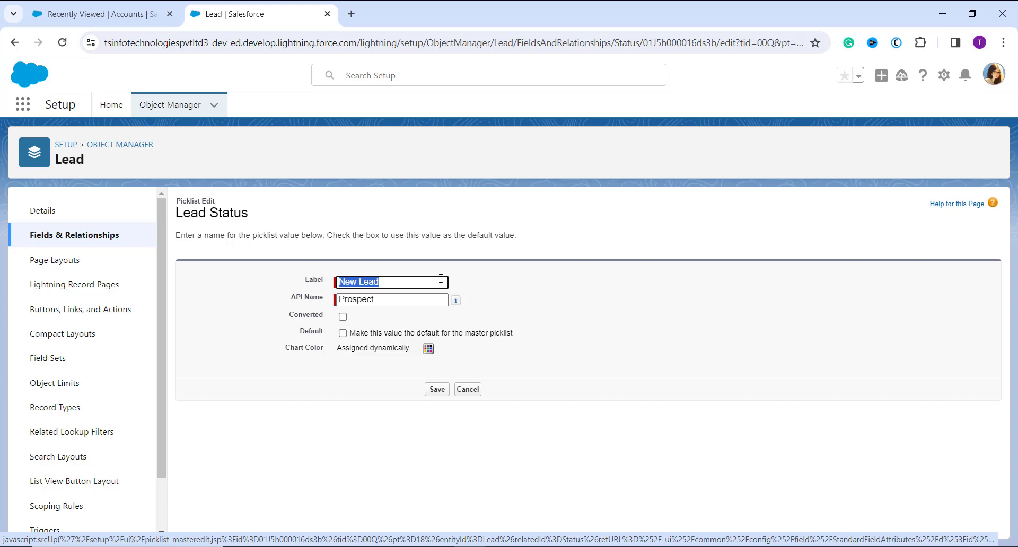
{"action": "left_click", "coordinate": [413, 282]}
{"action": "key", "text": "BackSpace"}
{"action": "key", "text": "BackSpace"}
{"action": "key", "text": "BackSpace"}
{"action": "key", "text": "BackSpace"}
{"action": "key", "text": "BackSpace"}
{"action": "key", "text": "BackSpace"}
{"action": "key", "text": "BackSpace"}
{"action": "key", "text": "BackSpace"}
{"action": "type", "text": "U"}
{"action": "type", "text": "dated"}
{"action": "key", "text": "BackSpace"}
{"action": "key", "text": "BackSpace"}
{"action": "key", "text": "BackSpace"}
{"action": "key", "text": "BackSpace"}
{"action": "key", "text": "BackSpace"}
{"action": "key", "text": "BackSpace"}
{"action": "type", "text": "pdated Prospect"}
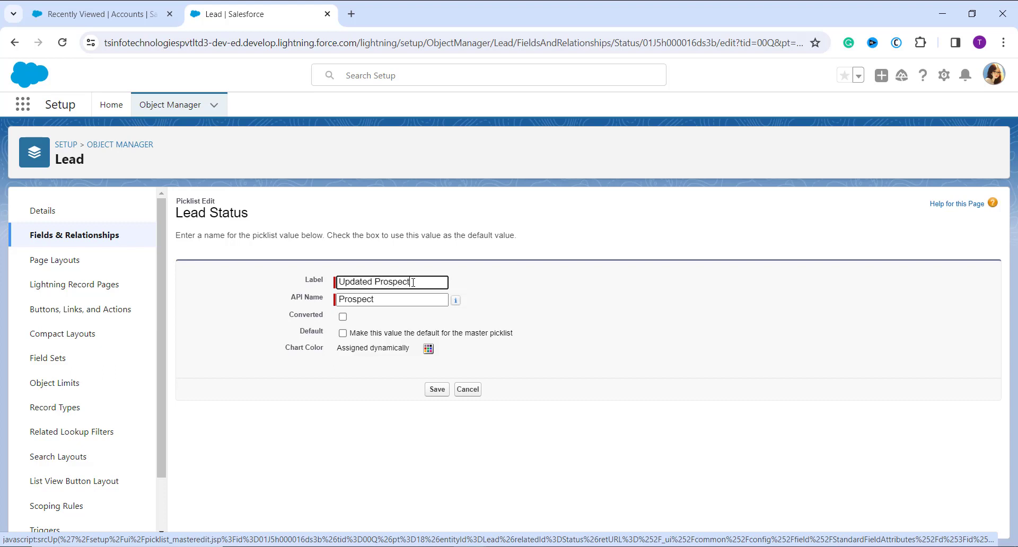
{"action": "key", "text": "Home"}
{"action": "type", "text": "lead"}
{"action": "key", "text": "BackSpace"}
{"action": "key", "text": "BackSpace"}
{"action": "key", "text": "BackSpace"}
{"action": "key", "text": "BackSpace"}
{"action": "type", "text": "Lead"}
{"action": "left_click", "coordinate": [437, 393]}
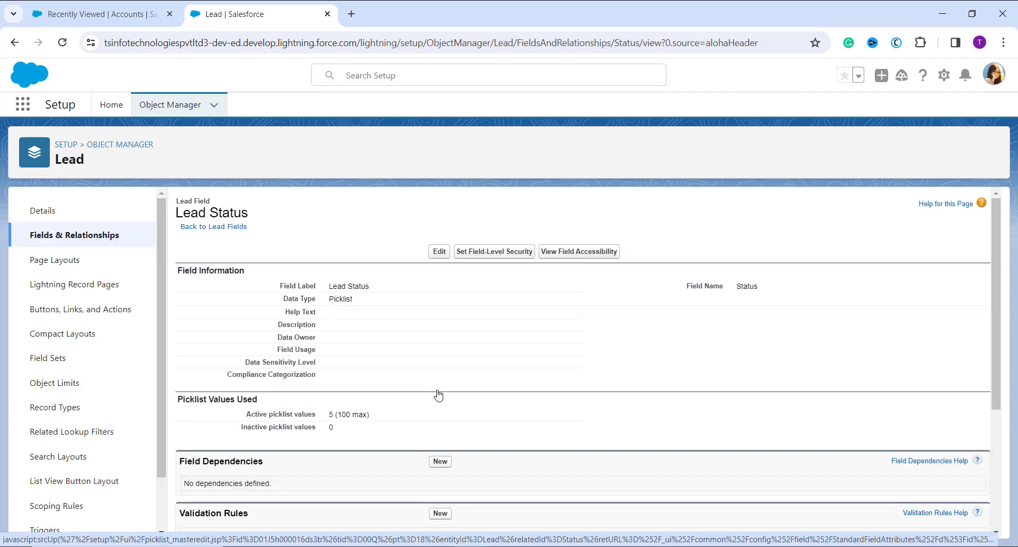
{"action": "scroll", "coordinate": [443, 392], "scroll_direction": "down", "scroll_amount": 1}
{"action": "scroll", "coordinate": [443, 392], "scroll_direction": "down", "scroll_amount": 3}
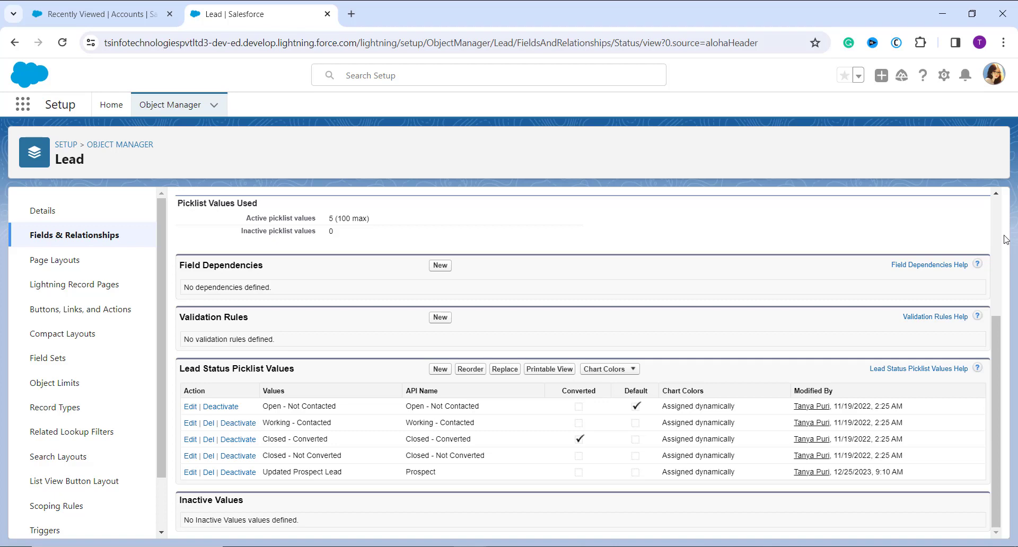
Switch the interface to Salesforce Classic and open Setup there
{"action": "left_click", "coordinate": [989, 78]}
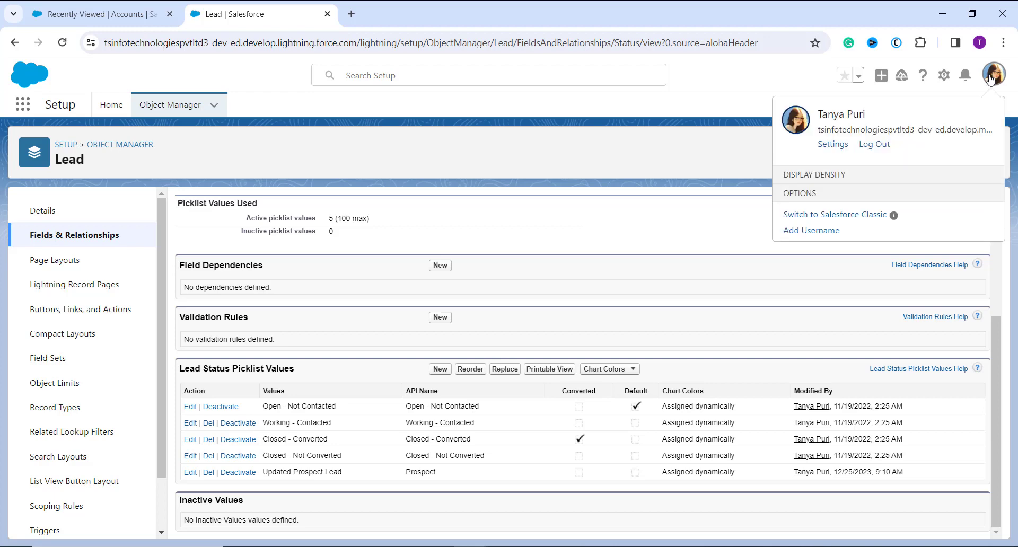
{"action": "left_click", "coordinate": [867, 269]}
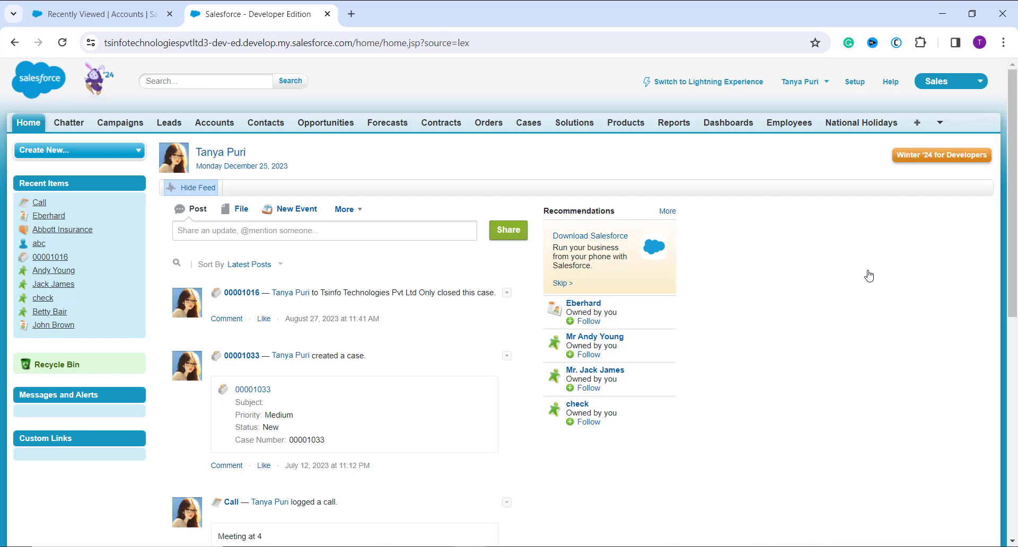
{"action": "left_click", "coordinate": [850, 82]}
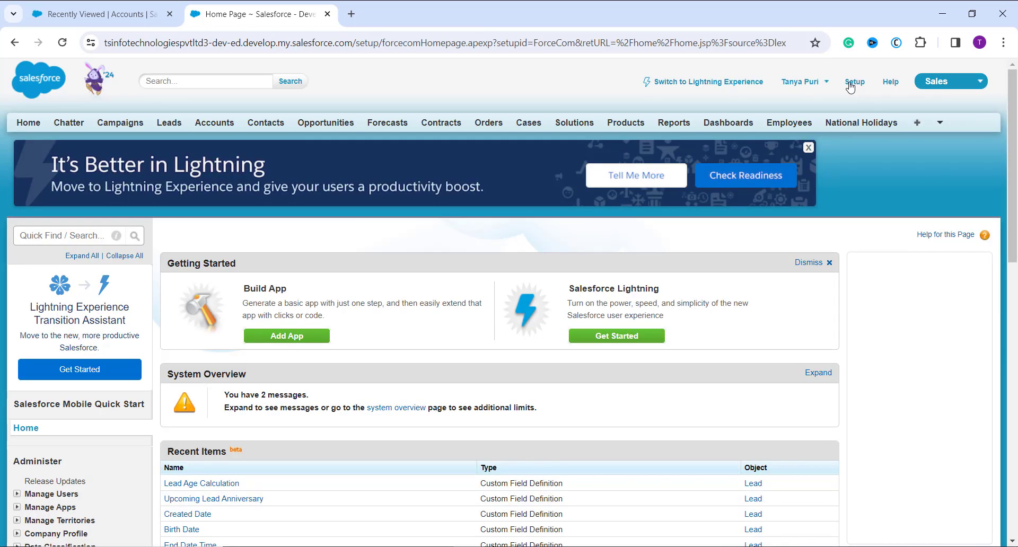
Expand the Campaigns settings under Build > Customize and open the Campaign Fields page
{"action": "scroll", "coordinate": [354, 416], "scroll_direction": "down", "scroll_amount": 6}
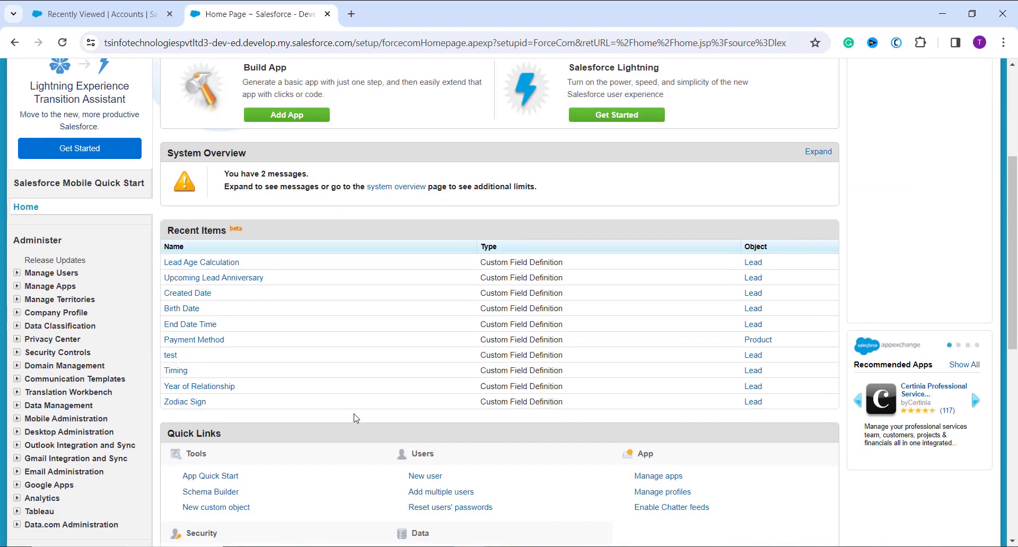
{"action": "scroll", "coordinate": [354, 416], "scroll_direction": "down", "scroll_amount": 5}
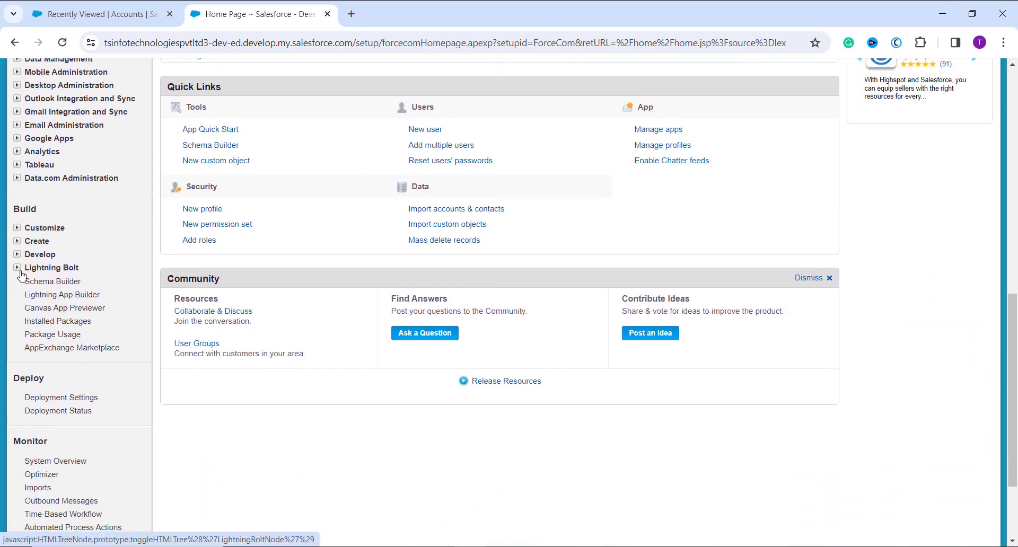
{"action": "scroll", "coordinate": [20, 232], "scroll_direction": "down", "scroll_amount": 3}
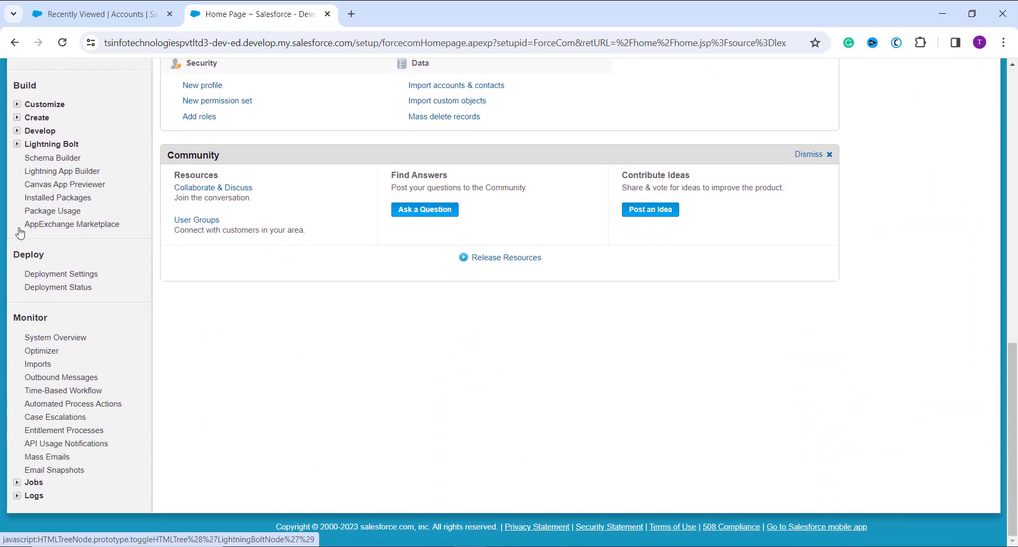
{"action": "left_click", "coordinate": [17, 105]}
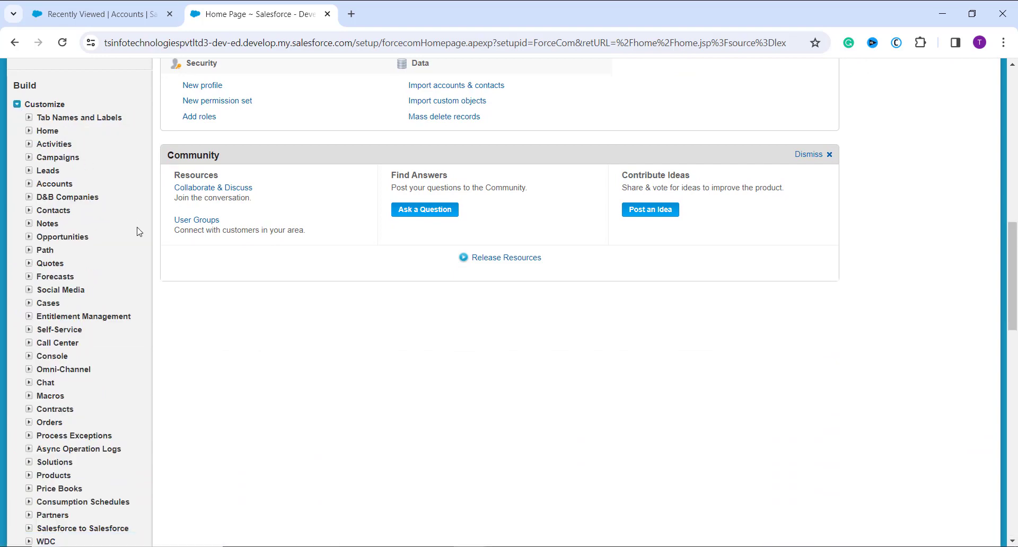
{"action": "scroll", "coordinate": [138, 232], "scroll_direction": "down", "scroll_amount": 1}
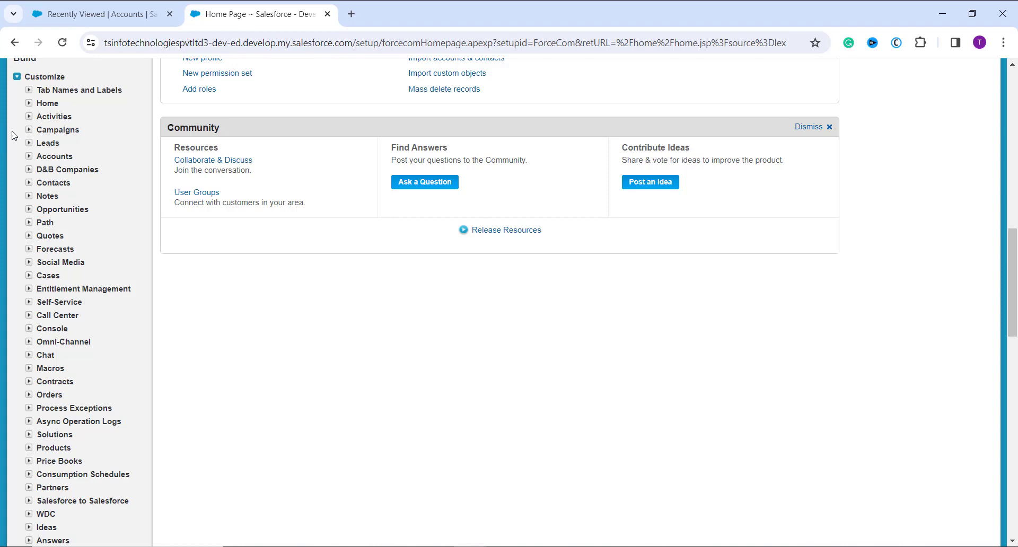
{"action": "left_click", "coordinate": [29, 132]}
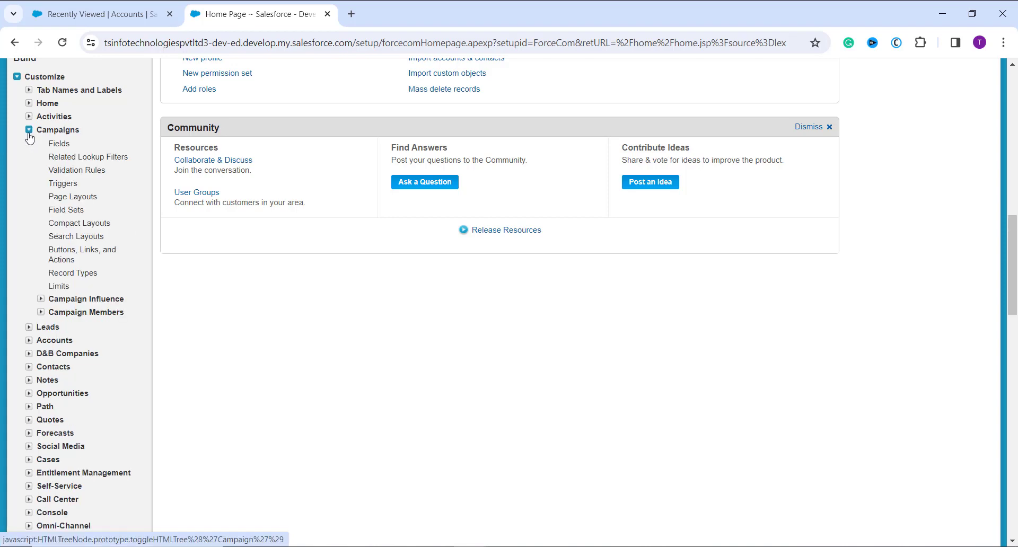
{"action": "scroll", "coordinate": [29, 137], "scroll_direction": "up", "scroll_amount": 1}
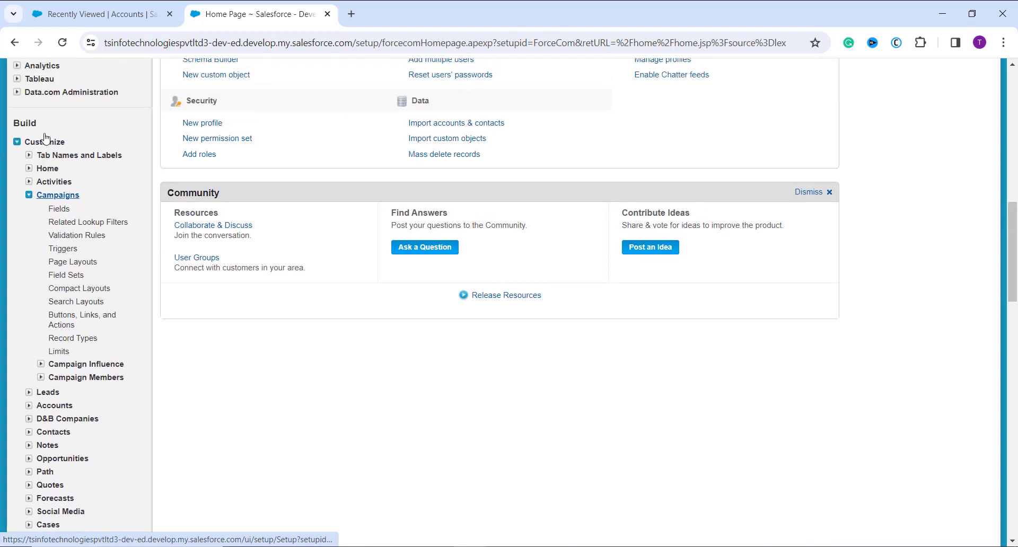
{"action": "left_click", "coordinate": [63, 214]}
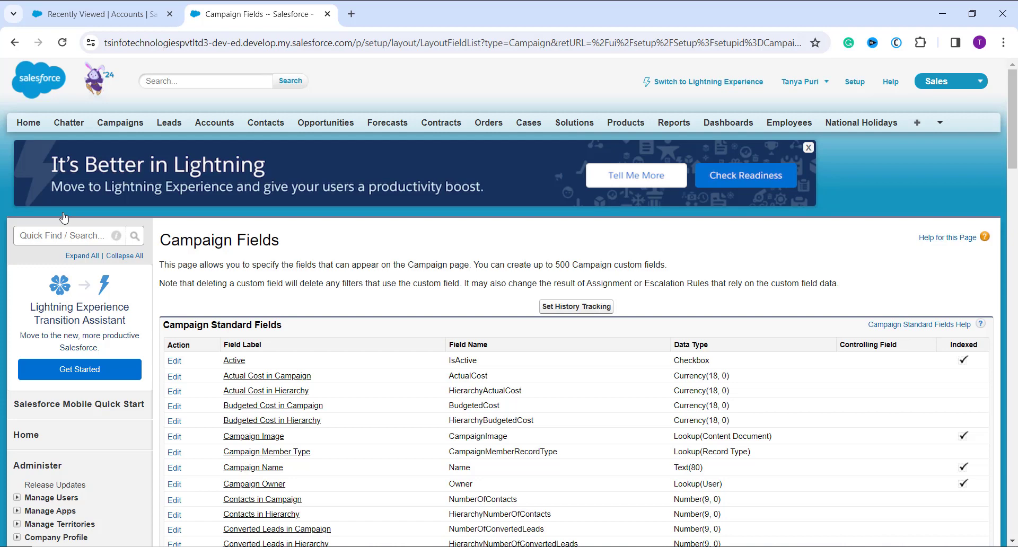
Open the Status picklist field from the Campaign Standard Fields and bring up its picklist values
{"action": "scroll", "coordinate": [219, 232], "scroll_direction": "down", "scroll_amount": 2}
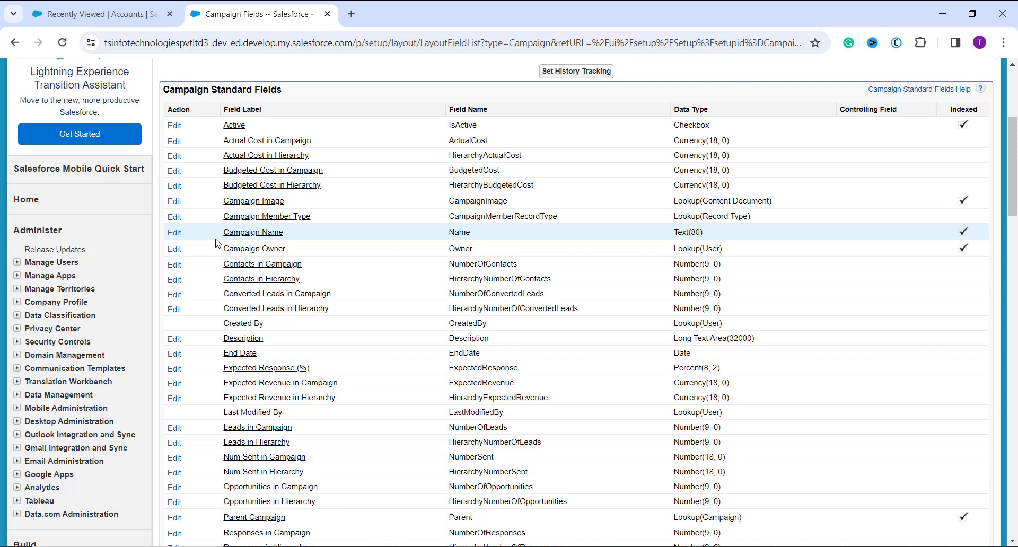
{"action": "scroll", "coordinate": [212, 249], "scroll_direction": "down", "scroll_amount": 5}
{"action": "scroll", "coordinate": [200, 260], "scroll_direction": "down", "scroll_amount": 2}
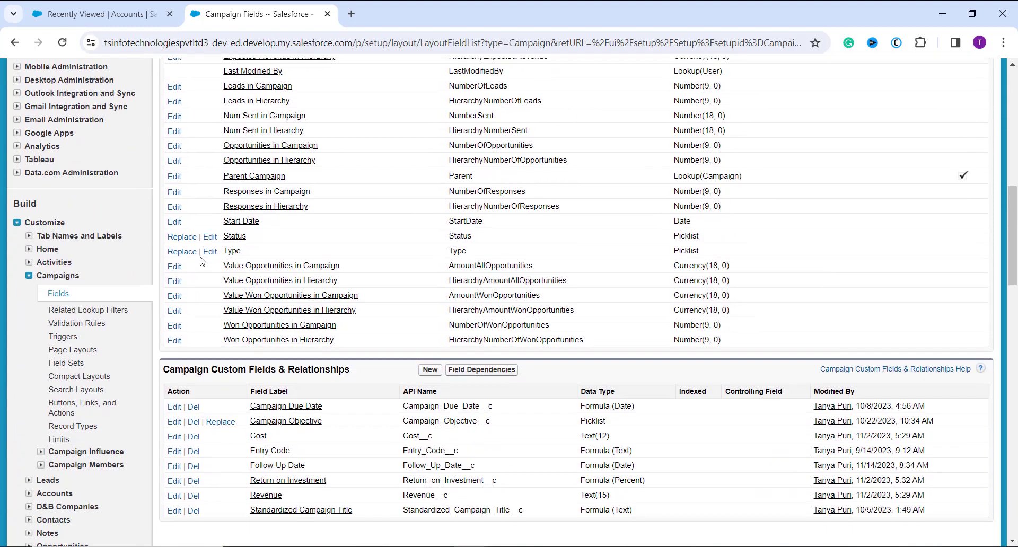
{"action": "scroll", "coordinate": [202, 261], "scroll_direction": "up", "scroll_amount": 8}
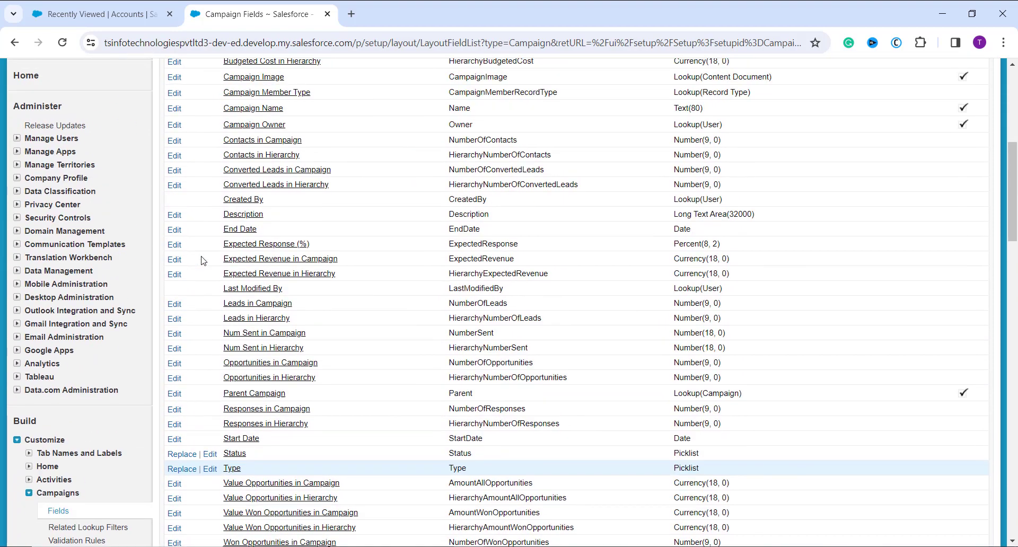
{"action": "scroll", "coordinate": [324, 279], "scroll_direction": "down", "scroll_amount": 15}
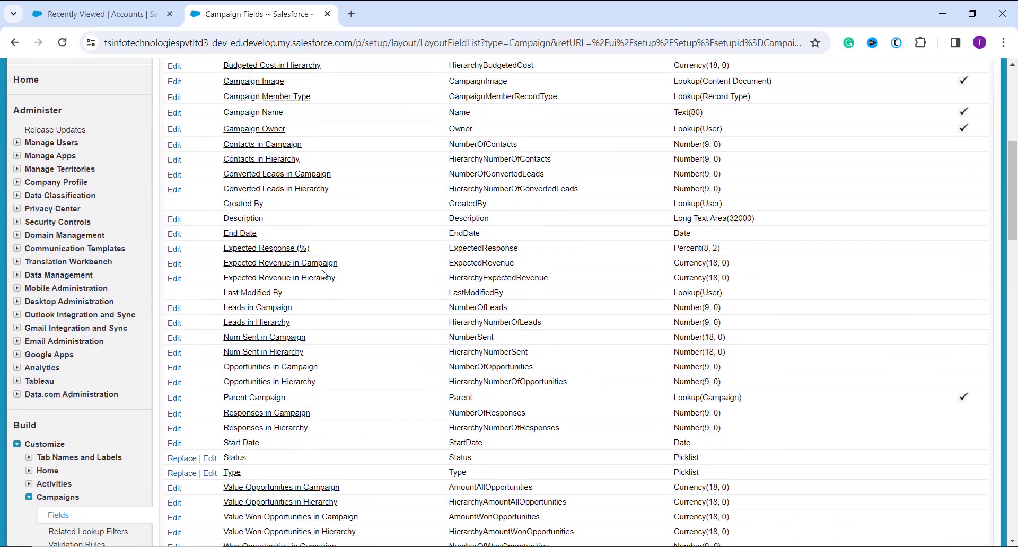
{"action": "scroll", "coordinate": [290, 237], "scroll_direction": "up", "scroll_amount": 2}
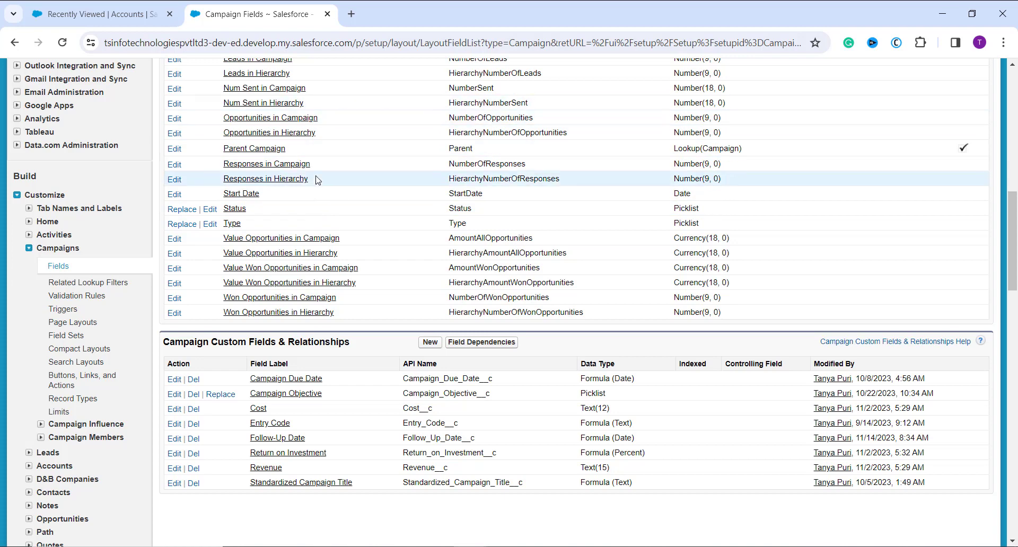
{"action": "scroll", "coordinate": [317, 180], "scroll_direction": "up", "scroll_amount": 1}
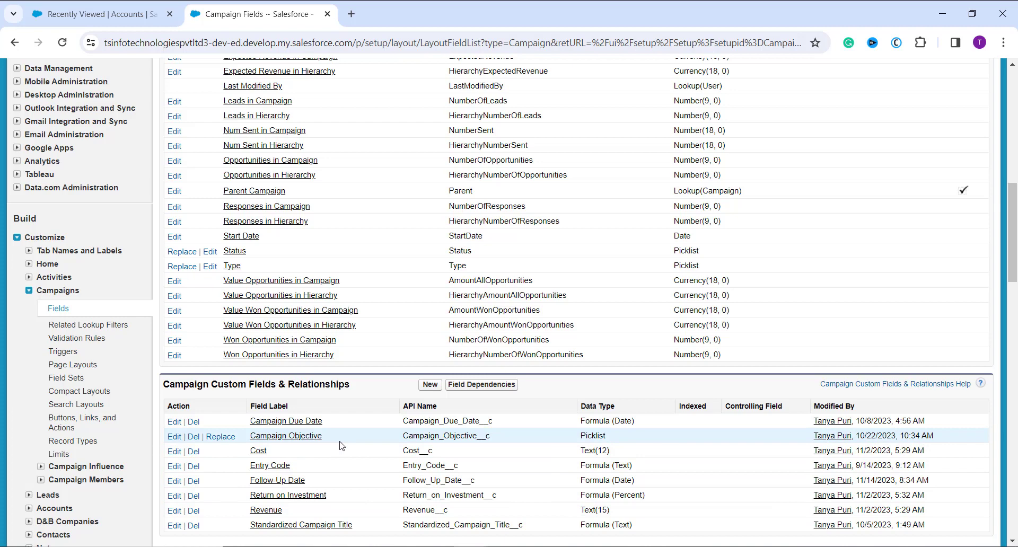
{"action": "left_click", "coordinate": [236, 252]}
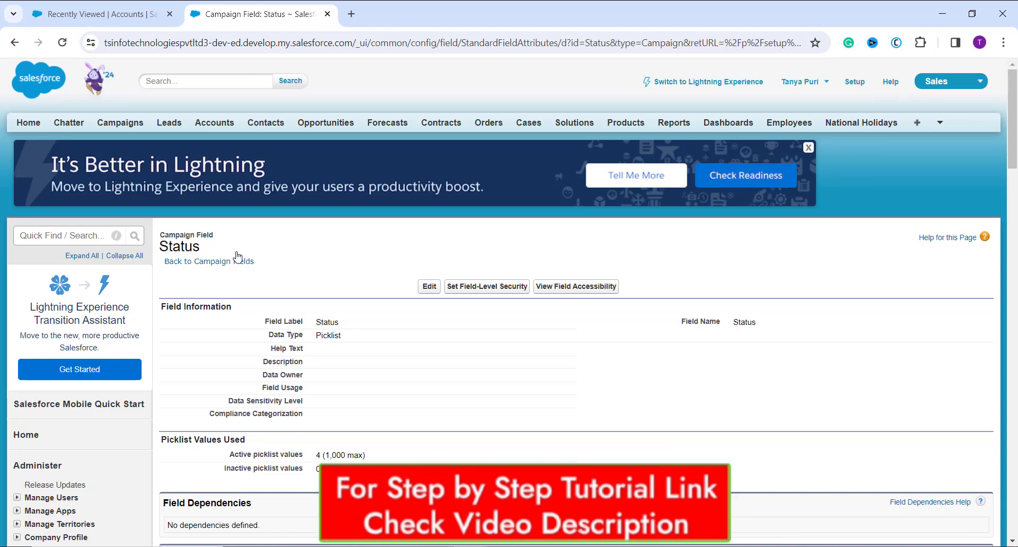
{"action": "scroll", "coordinate": [403, 366], "scroll_direction": "down", "scroll_amount": 5}
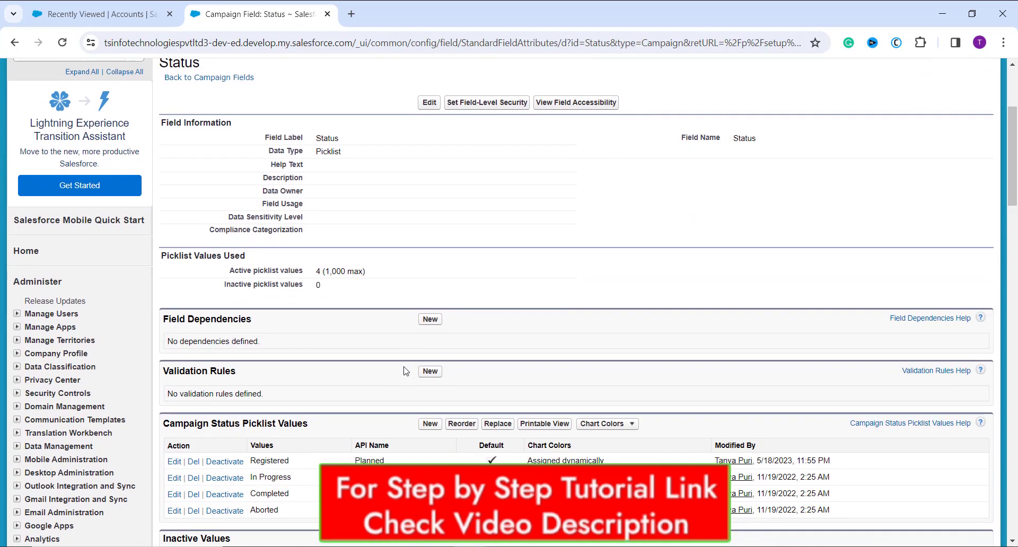
Change the label of the Registered value in the Campaign Status picklist to "Planned", save it, and check the values list
{"action": "scroll", "coordinate": [405, 371], "scroll_direction": "down", "scroll_amount": 1}
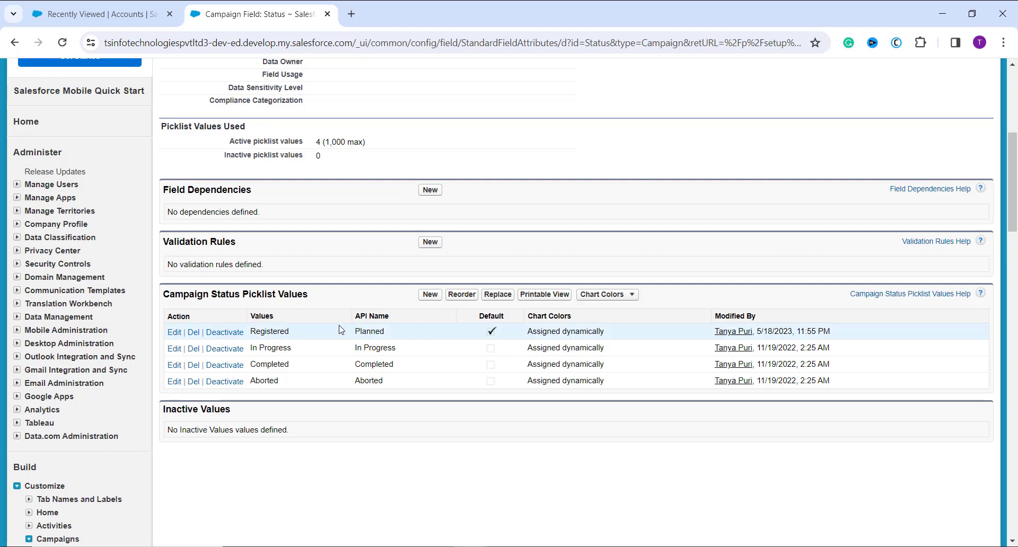
{"action": "left_click", "coordinate": [176, 338]}
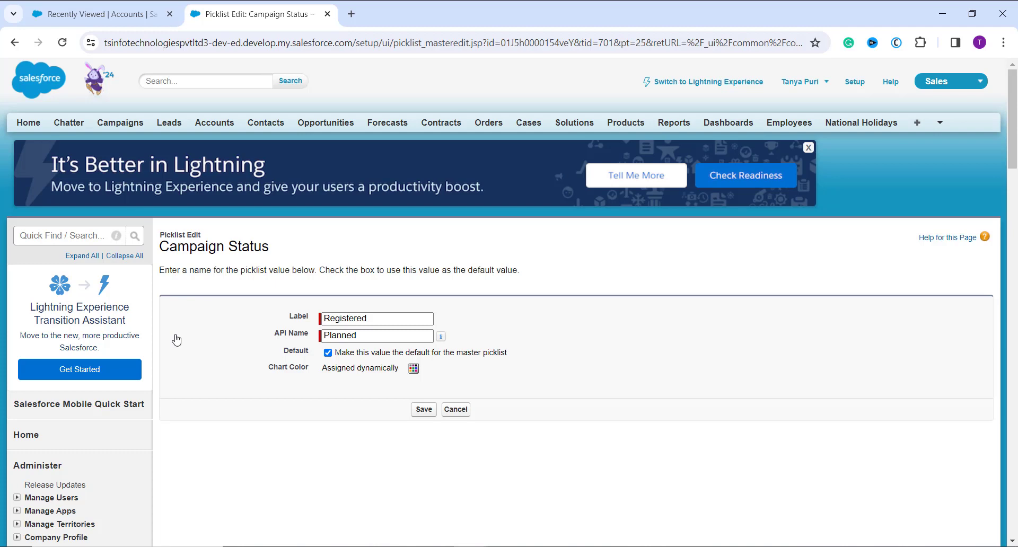
{"action": "left_click", "coordinate": [388, 322]}
{"action": "key", "text": "BackSpace"}
{"action": "key", "text": "BackSpace"}
{"action": "key", "text": "BackSpace"}
{"action": "key", "text": "BackSpace"}
{"action": "key", "text": "BackSpace"}
{"action": "key", "text": "BackSpace"}
{"action": "key", "text": "BackSpace"}
{"action": "key", "text": "BackSpace"}
{"action": "key", "text": "BackSpace"}
{"action": "key", "text": "BackSpace"}
{"action": "type", "text": "Plabbed"}
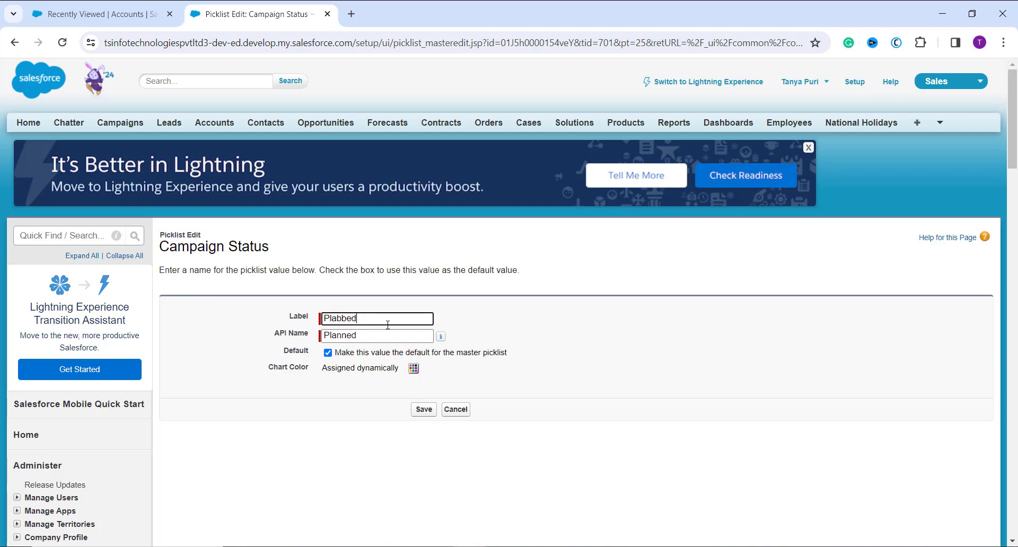
{"action": "key", "text": "BackSpace"}
{"action": "key", "text": "BackSpace"}
{"action": "key", "text": "BackSpace"}
{"action": "key", "text": "BackSpace"}
{"action": "type", "text": "nned"}
{"action": "left_click", "coordinate": [370, 436]}
{"action": "left_click", "coordinate": [426, 412]}
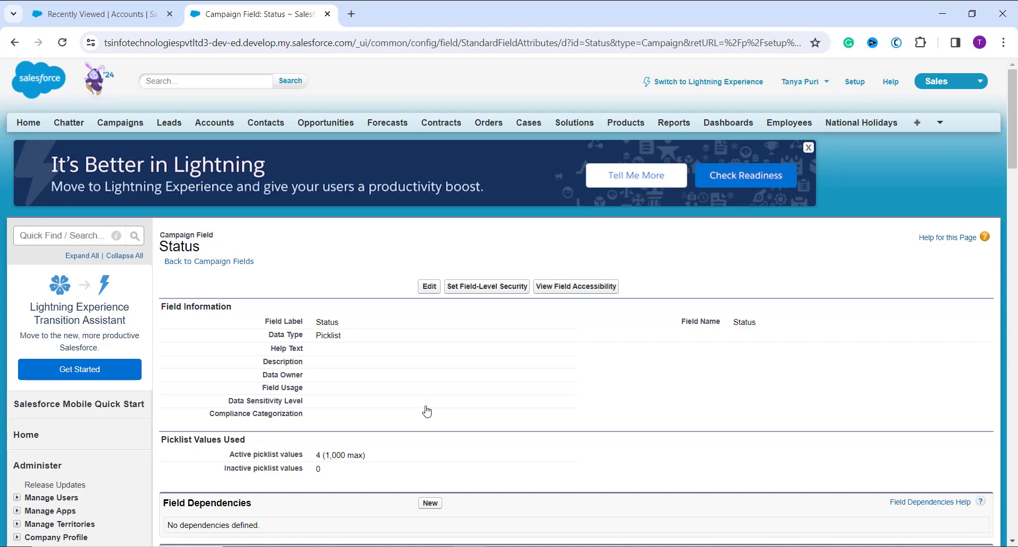
{"action": "scroll", "coordinate": [427, 412], "scroll_direction": "down", "scroll_amount": 5}
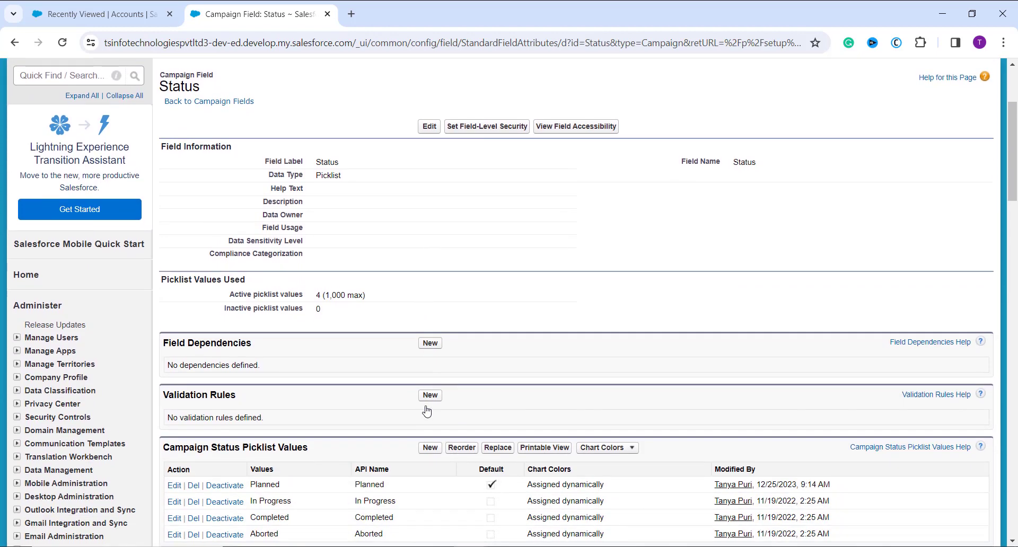
{"action": "scroll", "coordinate": [427, 411], "scroll_direction": "down", "scroll_amount": 2}
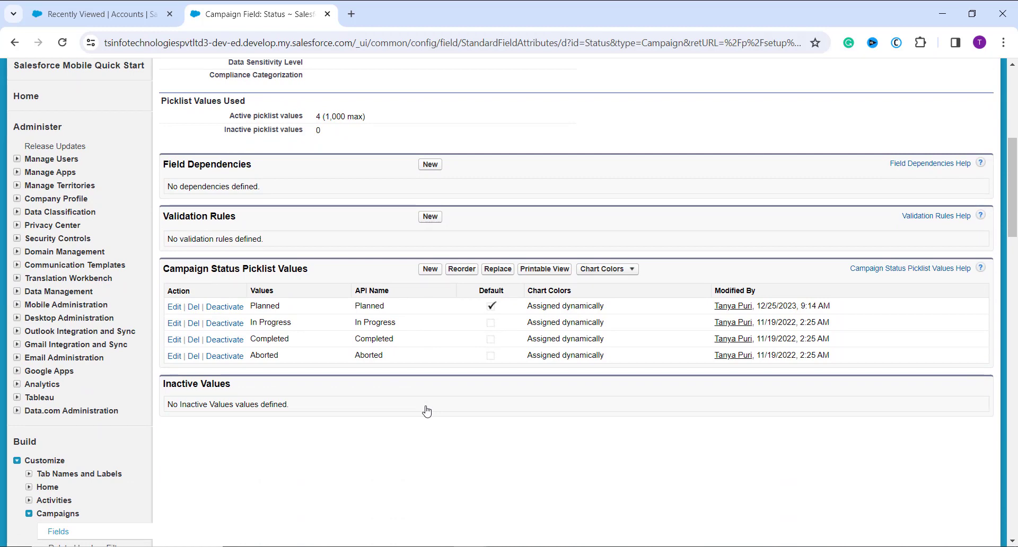